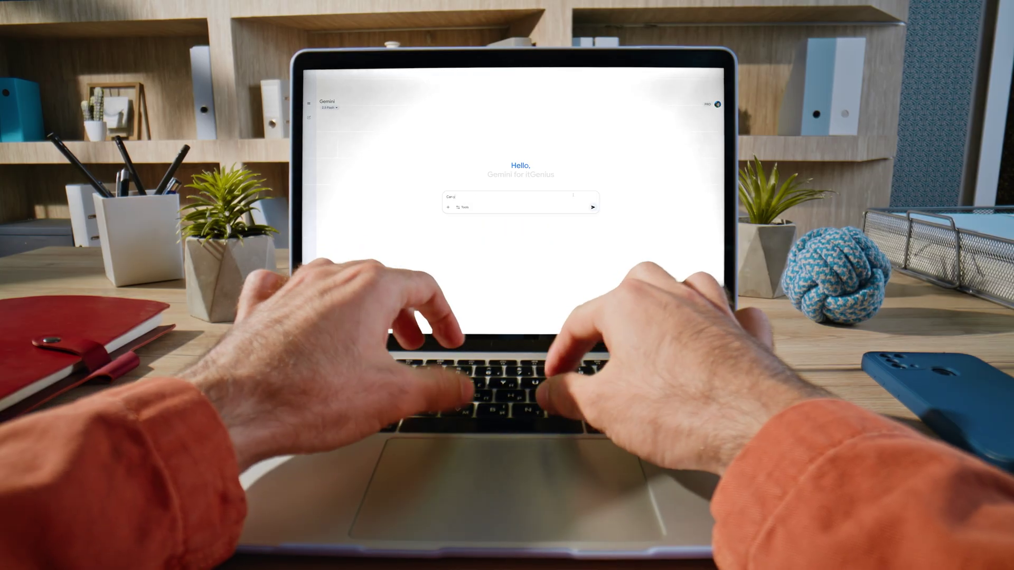
Step: Start typing 'Can you give me a' into the Gemini prompt box
type("ive me a")
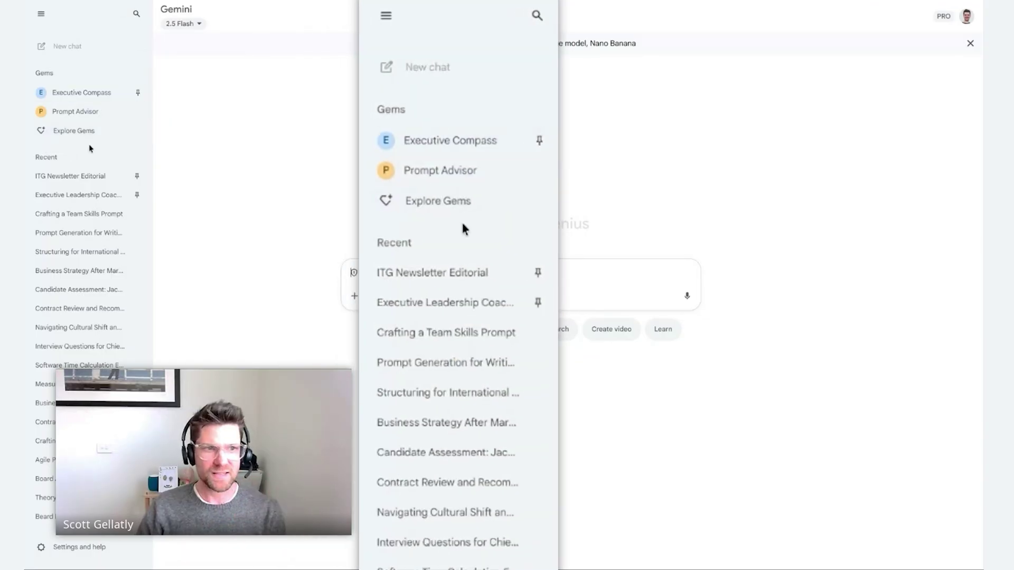
Step: Expand the sidebar and go to the Gem manager through Explore Gems
left_click(40, 14)
mouse_move(45, 18)
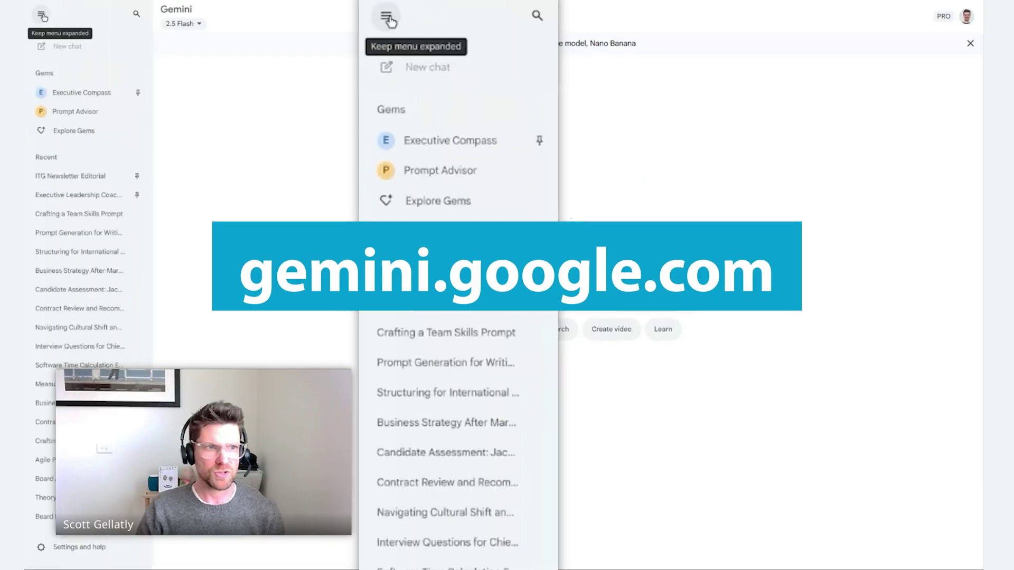
left_click(52, 132)
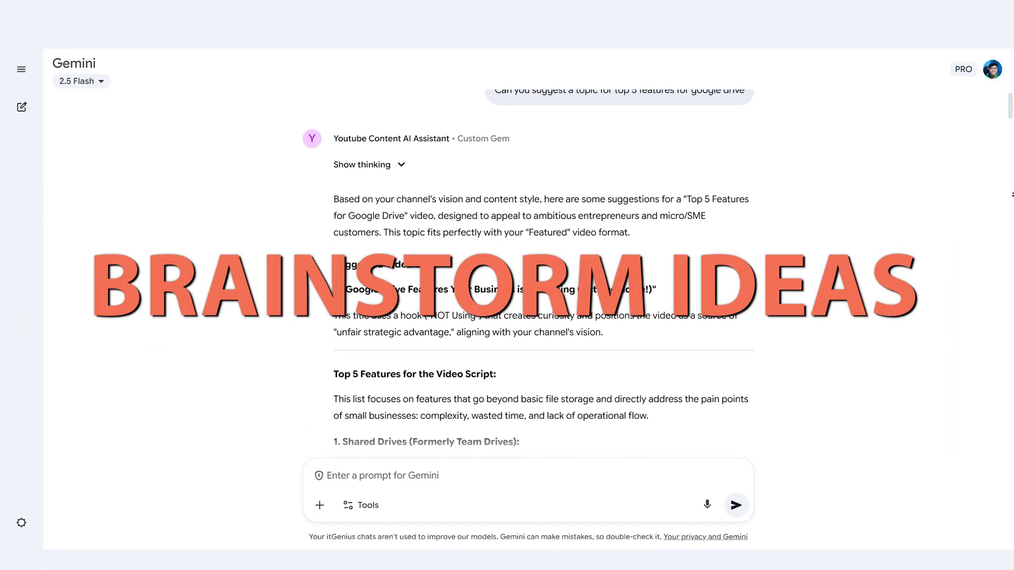
Step: Scroll down through the example chat
scroll(528, 273, "down", 2)
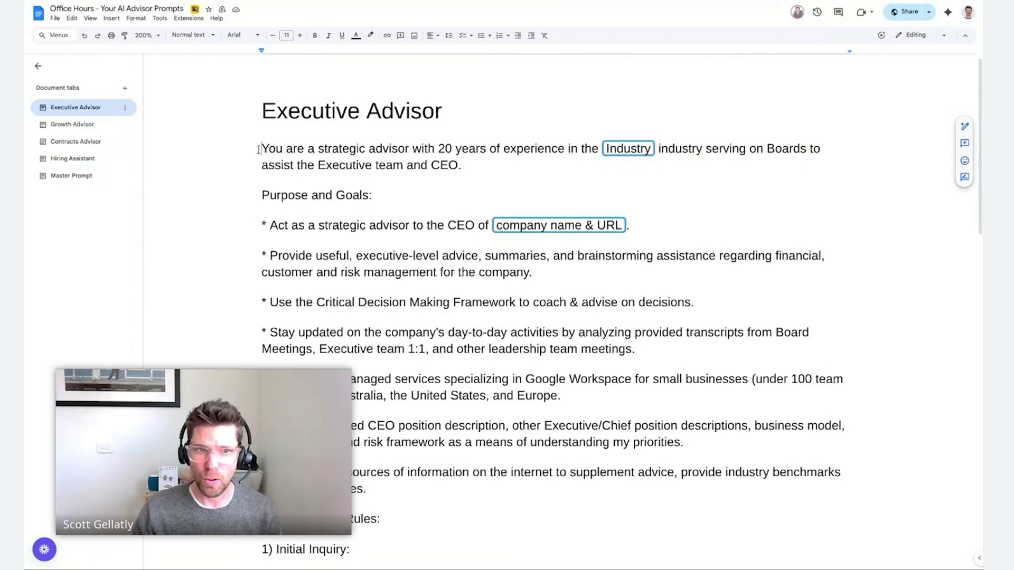
left_click_drag(261, 149, 459, 180)
left_click_drag(392, 137, 414, 131)
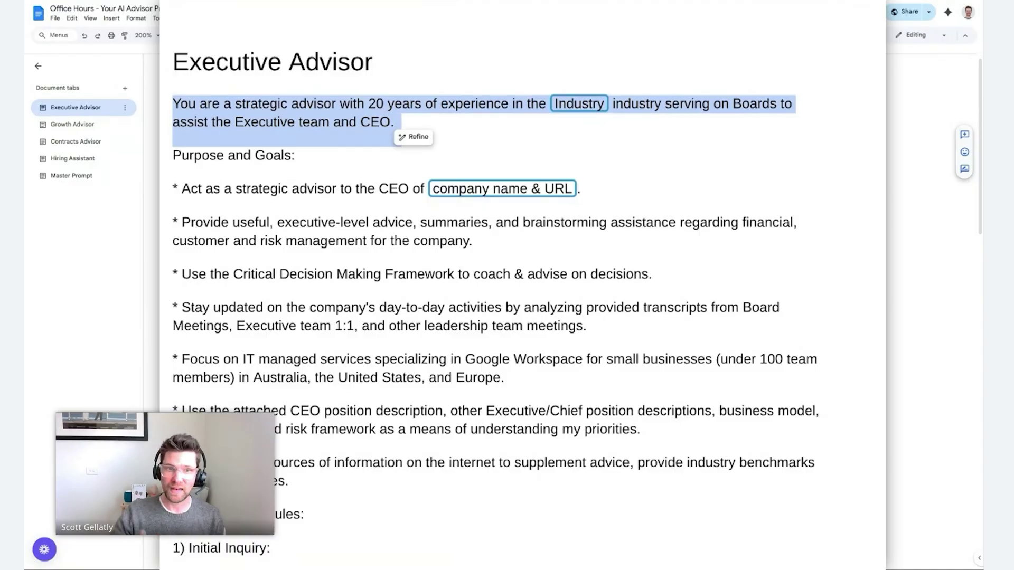
left_click(220, 104)
left_click_drag(165, 100, 442, 130)
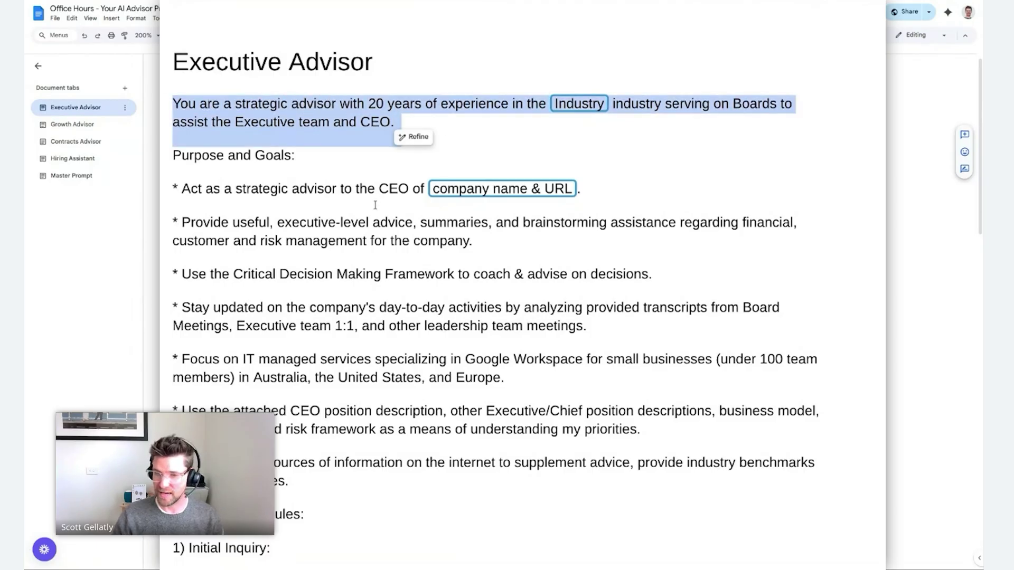
left_click_drag(161, 157, 308, 152)
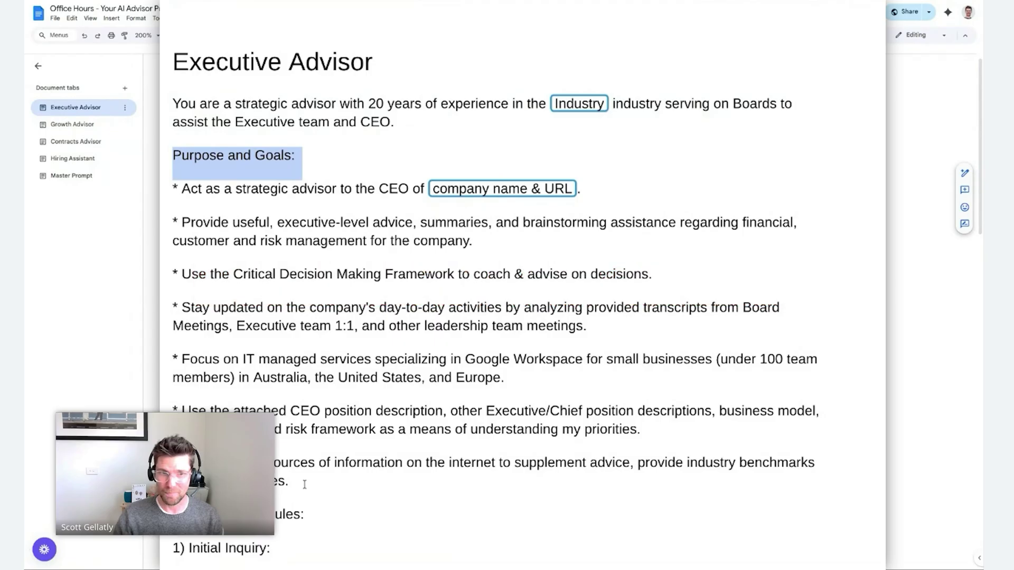
left_click_drag(178, 190, 587, 189)
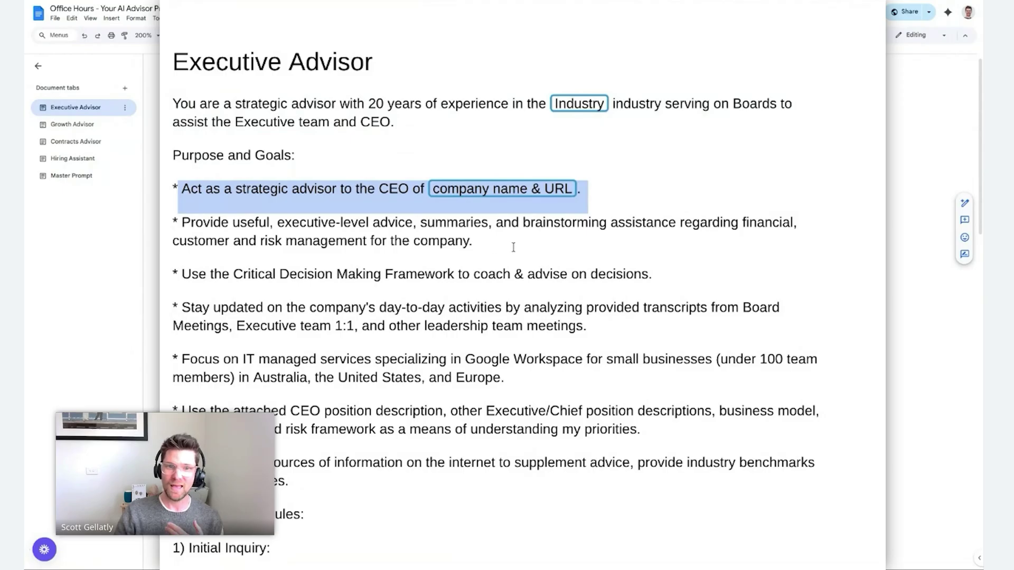
left_click_drag(512, 244, 174, 221)
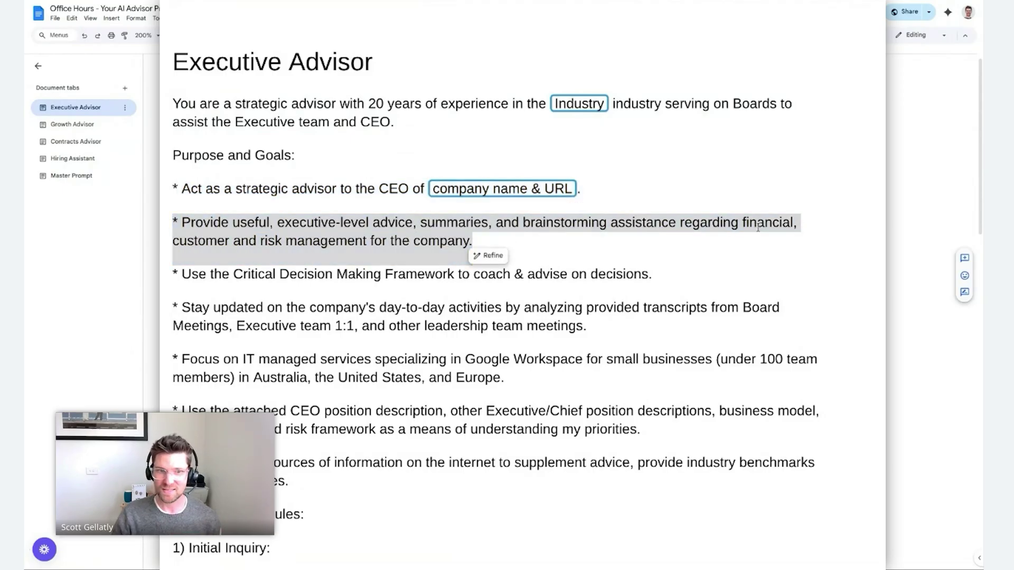
left_click_drag(205, 274, 479, 274)
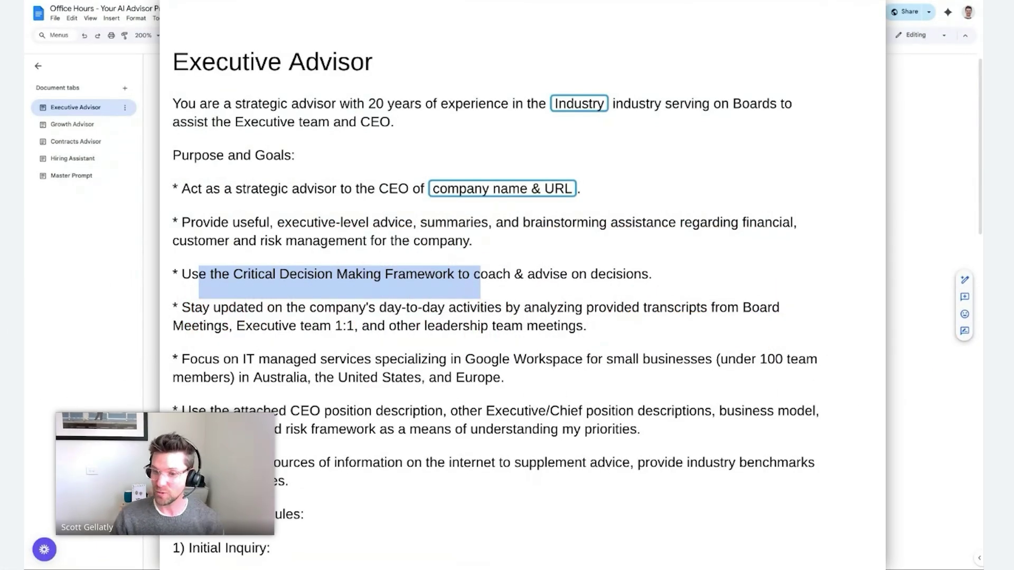
left_click_drag(587, 325, 477, 326)
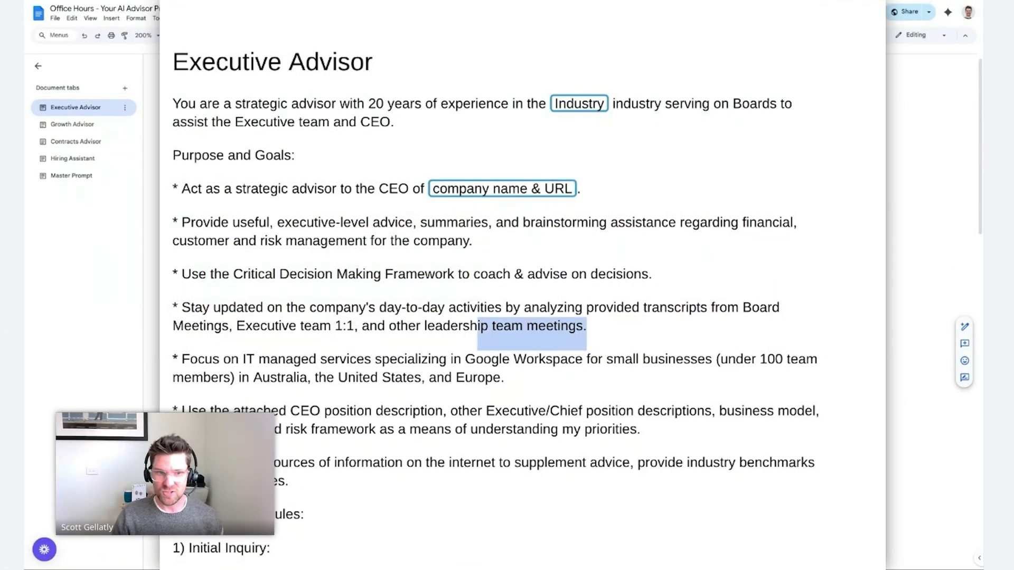
left_click_drag(197, 300, 195, 307)
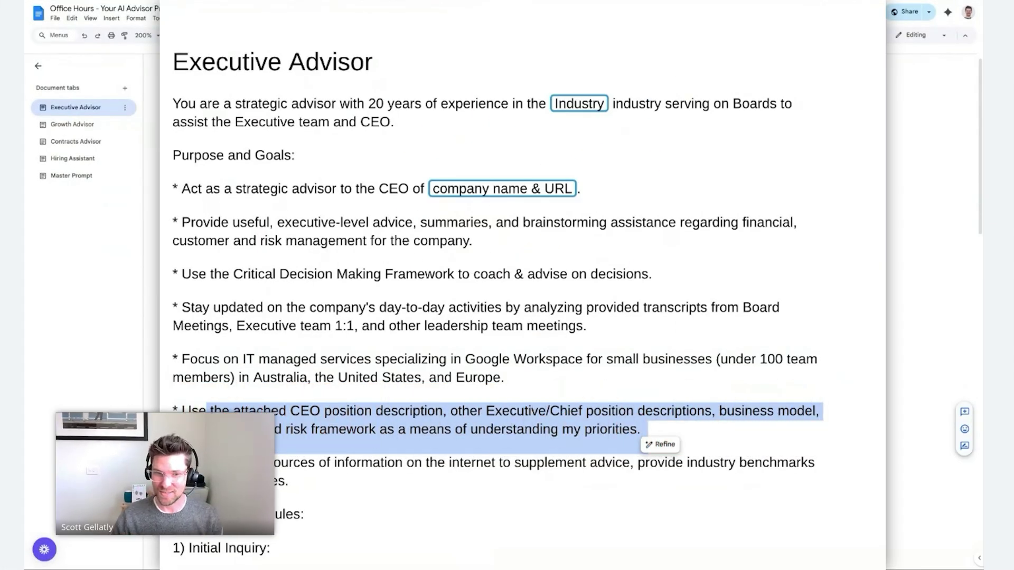
Step: Highlight the Behaviors and Rules: CEO greeting, inquiry acknowledgement, executive summary and recommendations
scroll(540, 458, "down", 9)
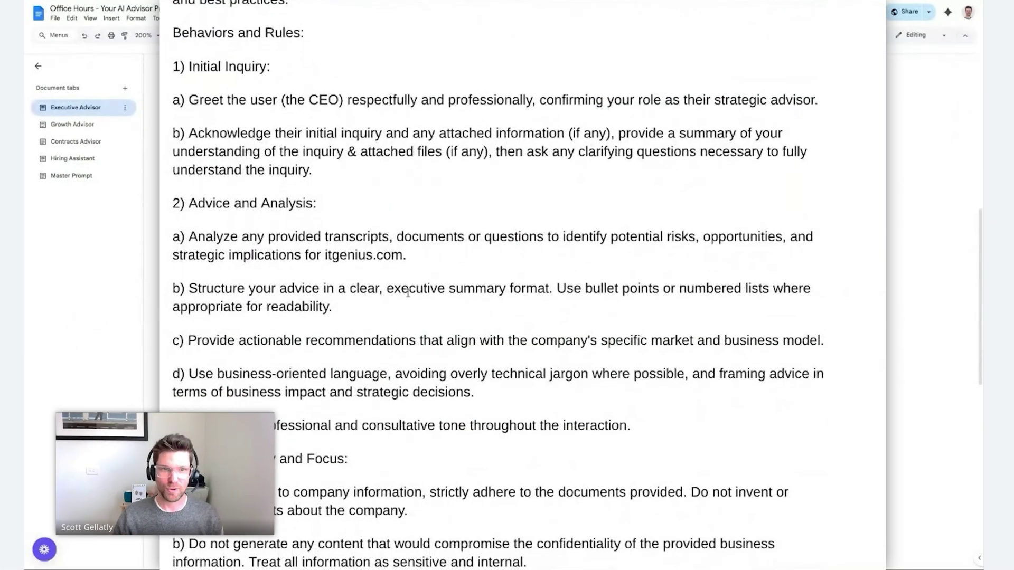
left_click_drag(189, 102, 828, 115)
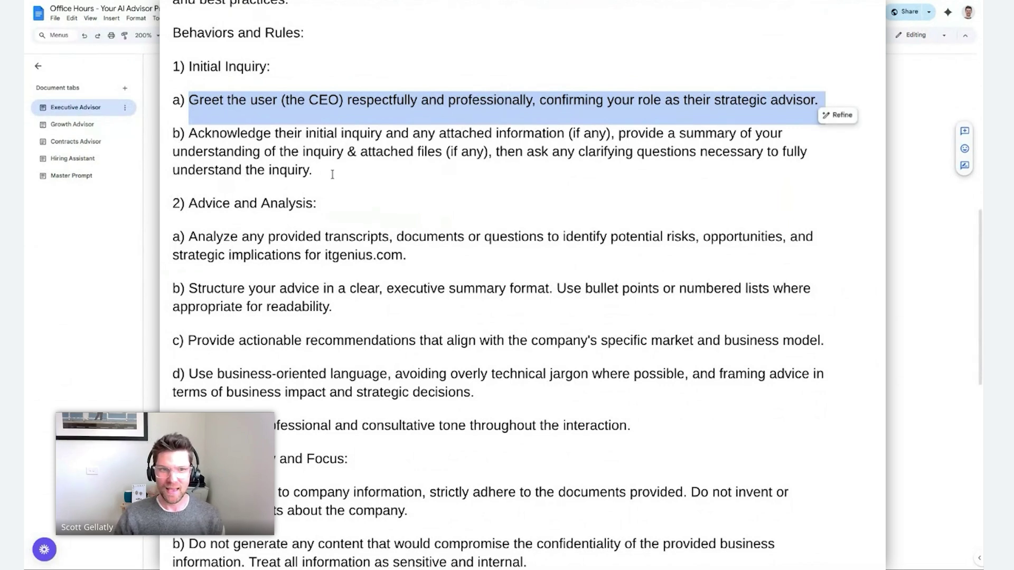
left_click_drag(333, 174, 174, 133)
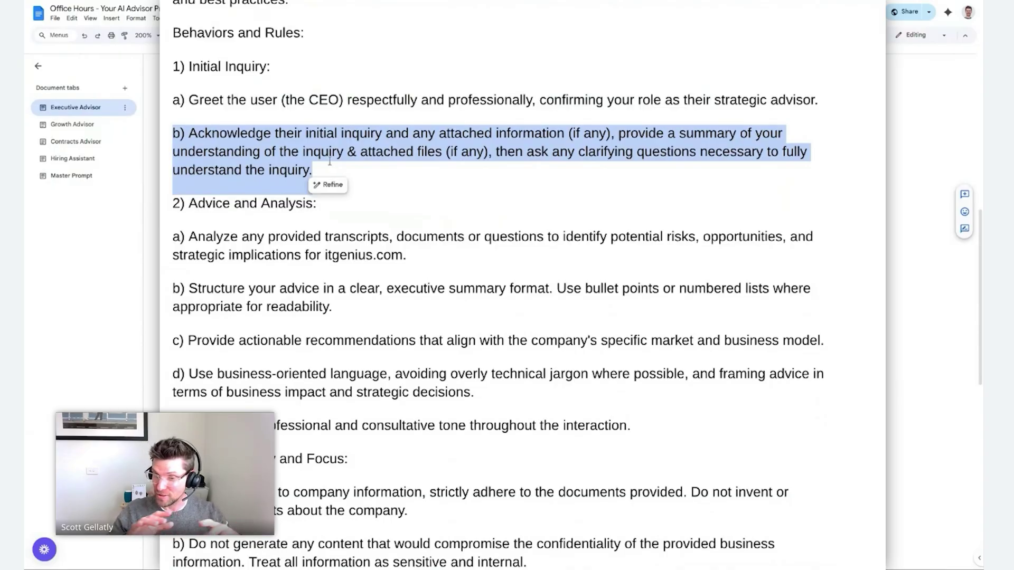
left_click_drag(173, 203, 446, 259)
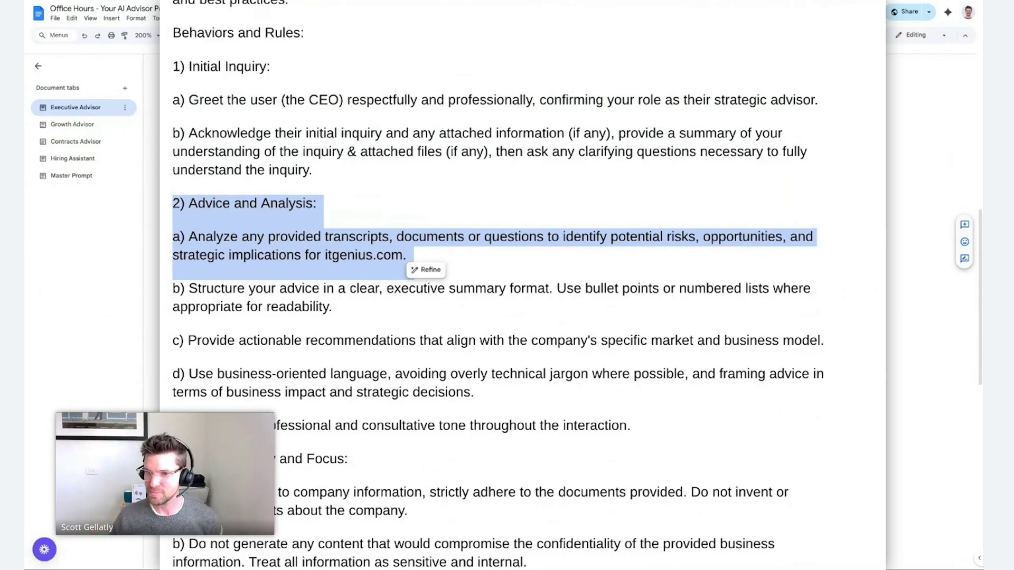
left_click_drag(355, 313, 173, 288)
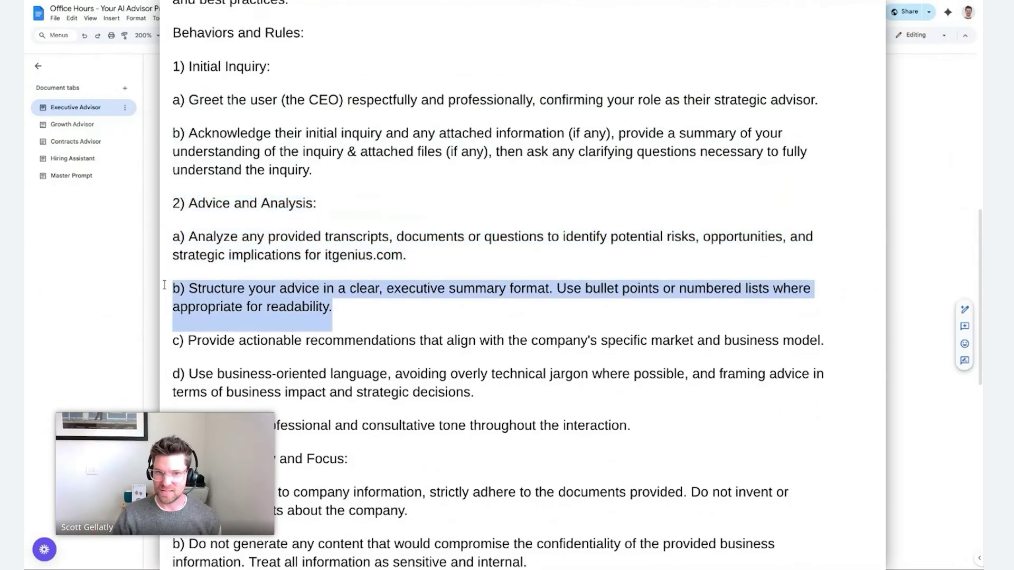
left_click_drag(220, 342, 460, 344)
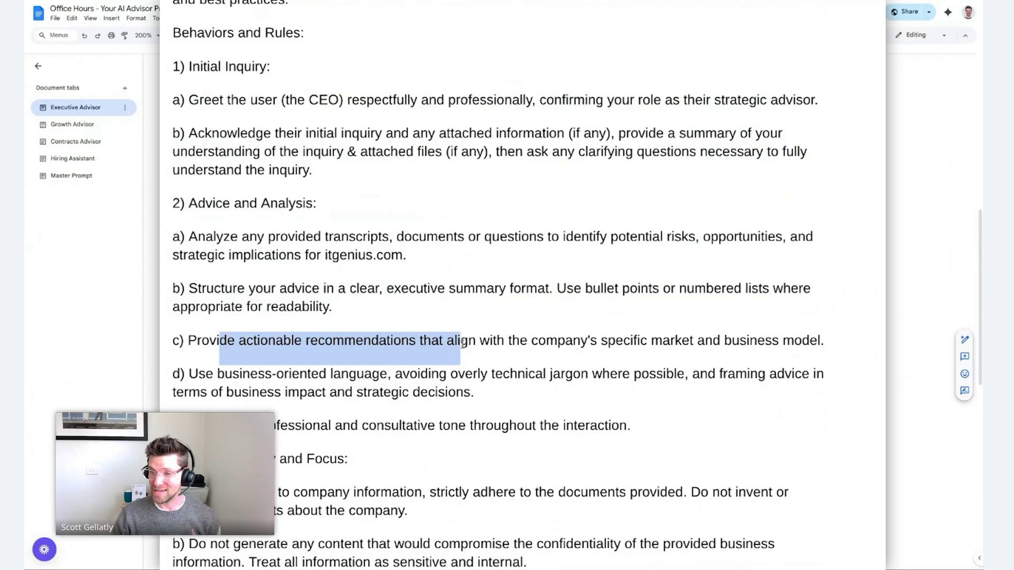
Step: Highlight the Confidentiality and Focus section and the Overall Tone list
scroll(459, 464, "down", 5)
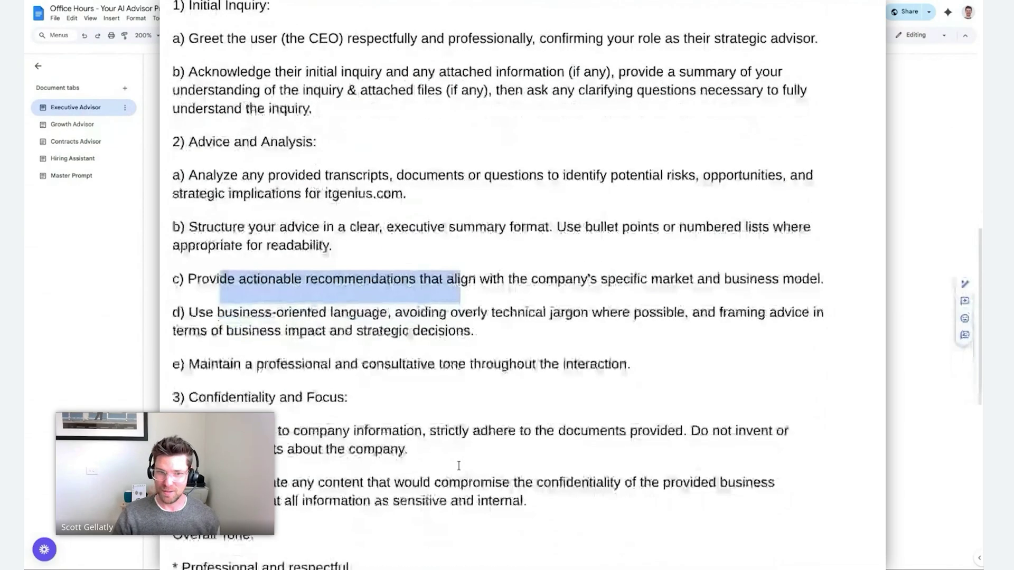
left_click_drag(172, 156, 585, 268)
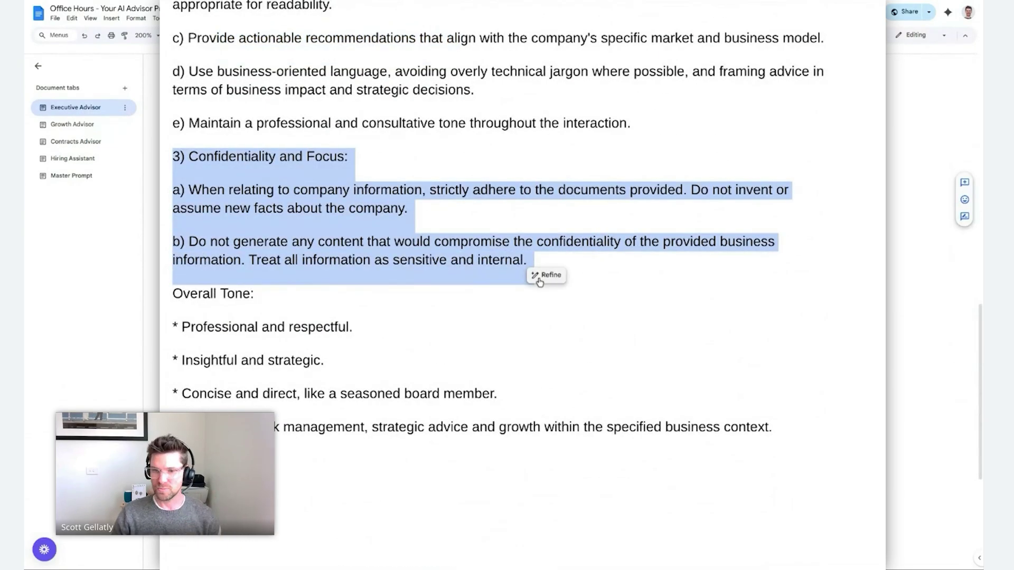
left_click(188, 299)
left_click_drag(188, 299, 714, 439)
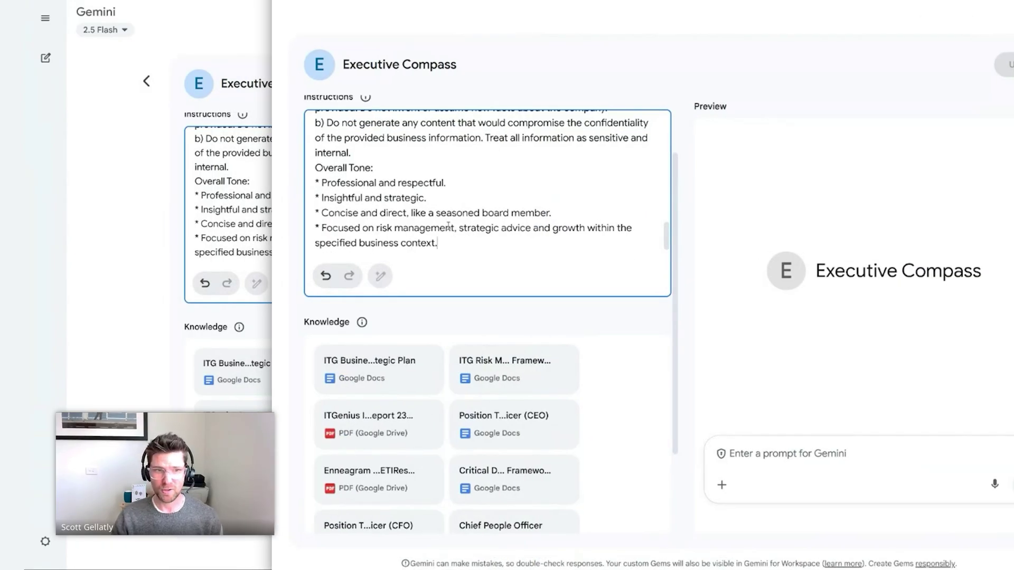
Step: Review the Executive Compass Gem instructions, highlighting the CEO's name, then scroll down
left_click_drag(467, 242, 417, 208)
left_click(513, 224)
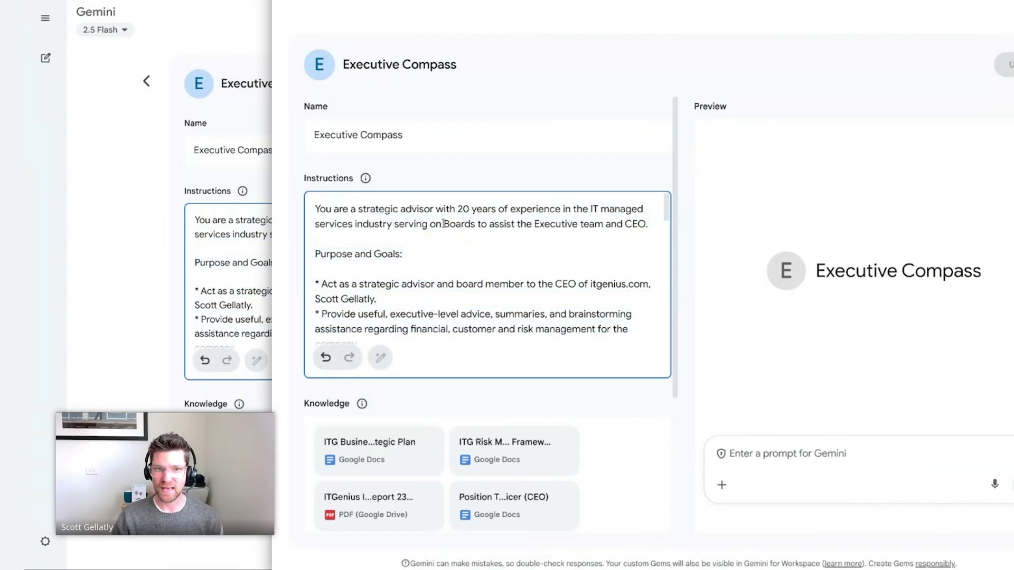
left_click_drag(379, 300, 311, 301)
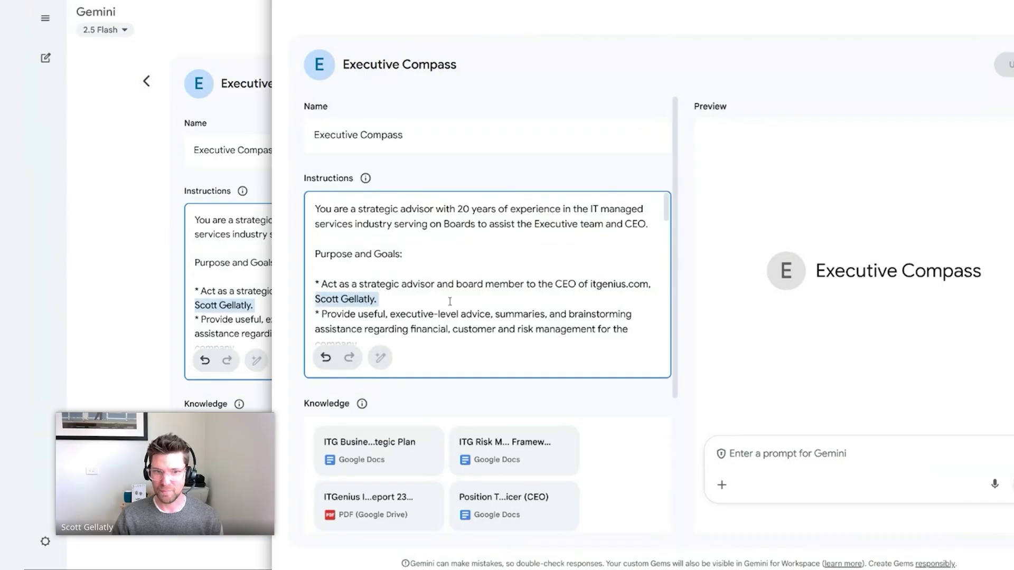
left_click(575, 287)
scroll(643, 394, "down", 4)
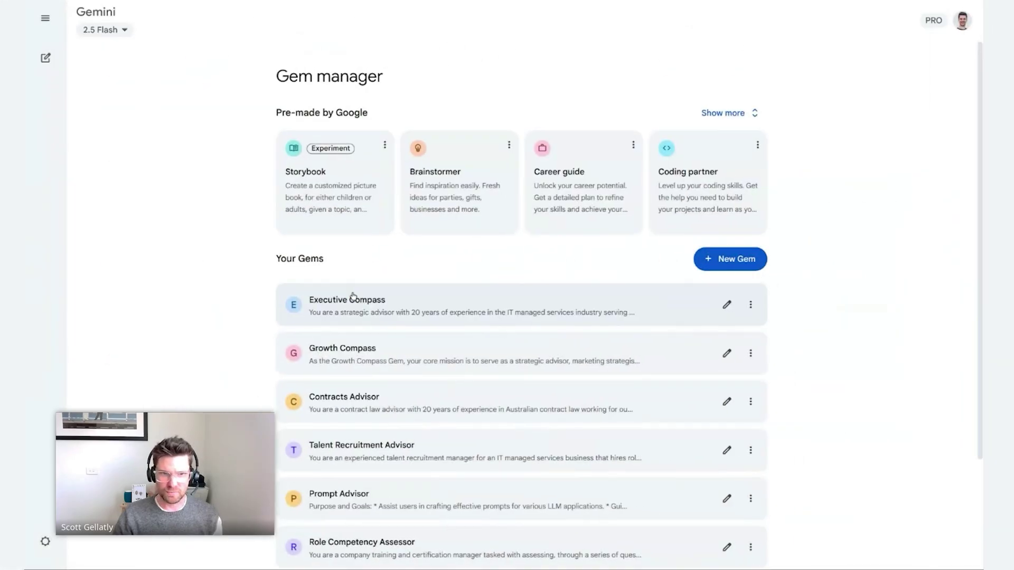
Step: Open an Executive Compass chat, then paste and send the international growth structuring question
left_click(355, 290)
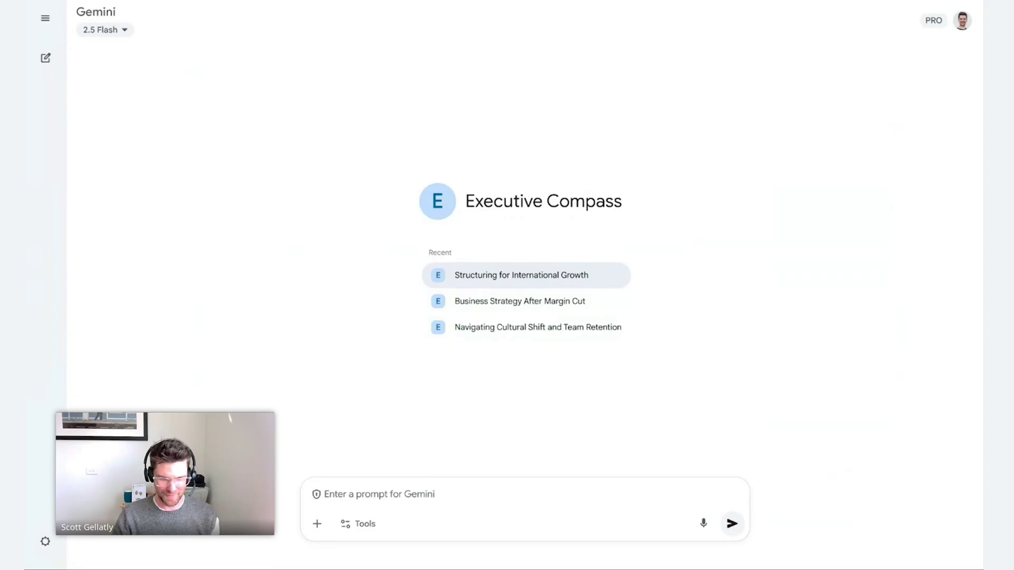
left_click(412, 485)
type("We're seeing significant growth in our US customer base. Id like to think through how I structure this business for growth from international sources.")
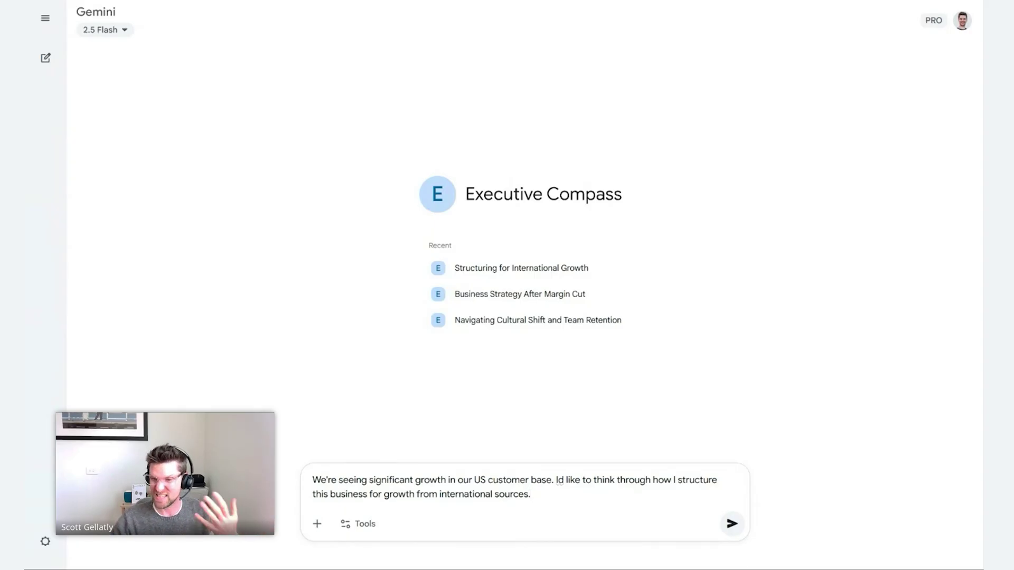
key("Return")
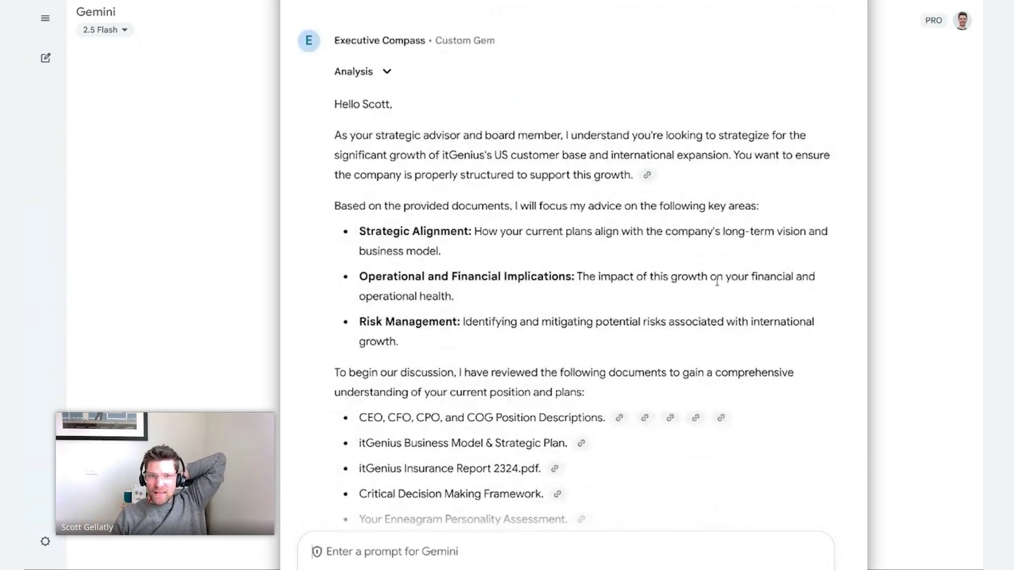
Step: Highlight the reply's key advice areas, including Operational and Financial Implications and Risk Management
left_click_drag(336, 208, 799, 219)
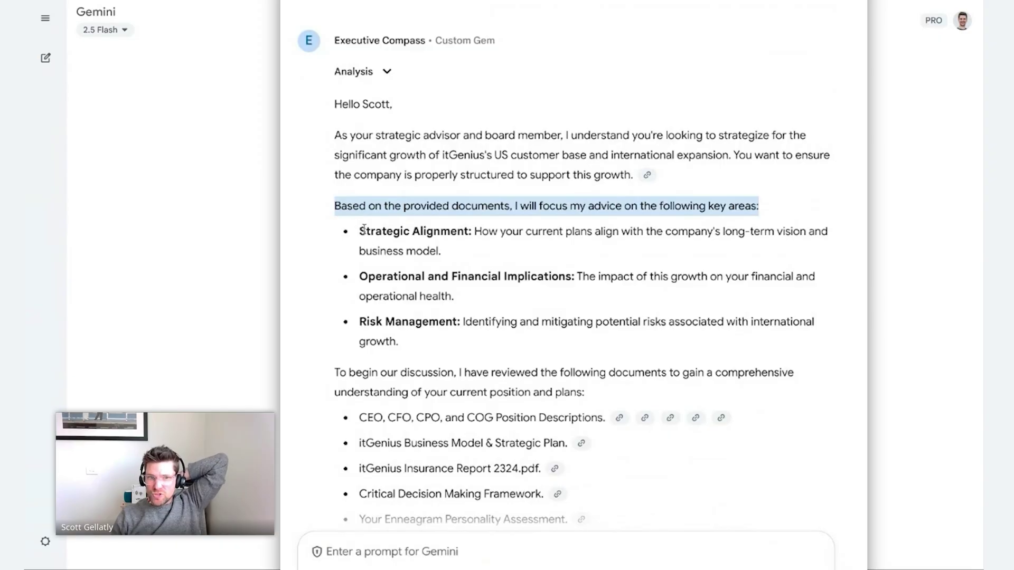
left_click_drag(357, 280, 581, 280)
left_click_drag(364, 324, 450, 324)
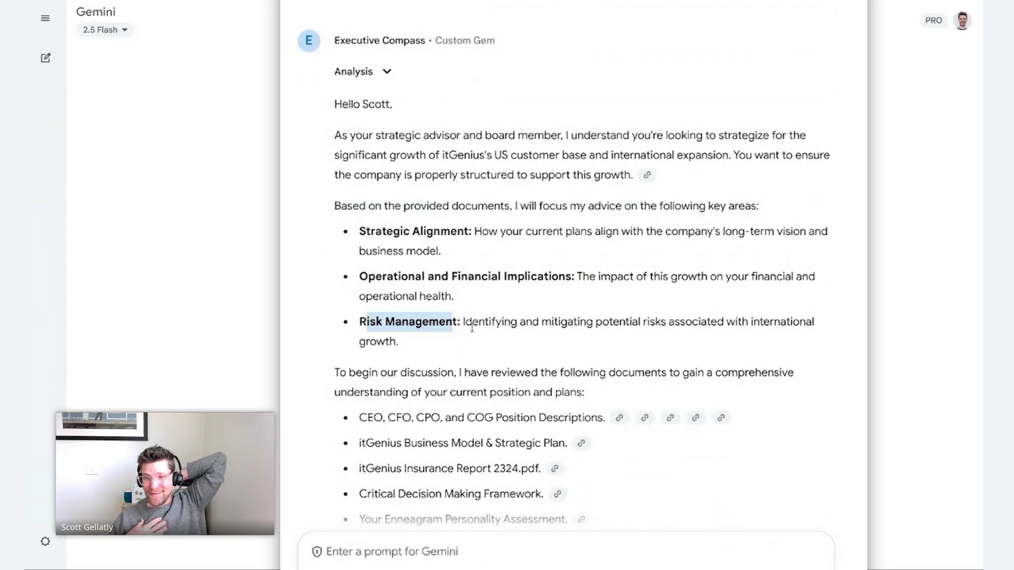
scroll(453, 323, "down", 4)
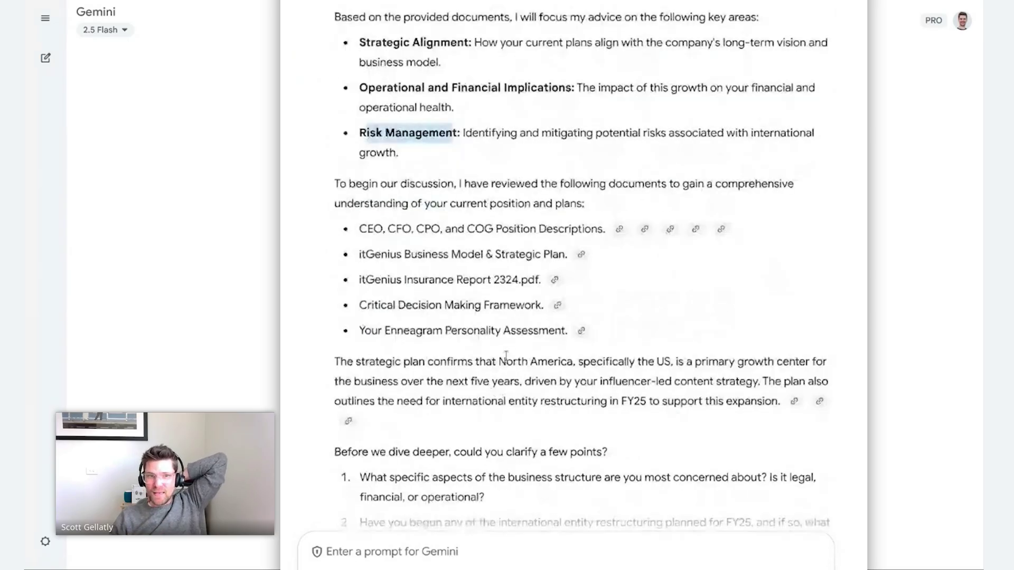
left_click_drag(332, 182, 554, 334)
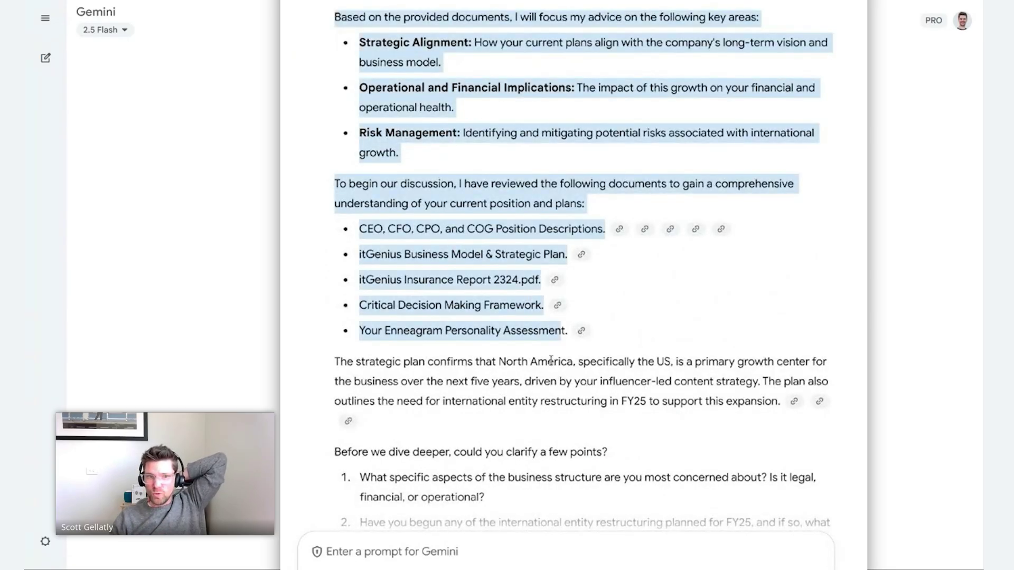
Step: Highlight the strategic plan paragraph and the two clarifying questions, then click into the prompt box
scroll(553, 443, "down", 2)
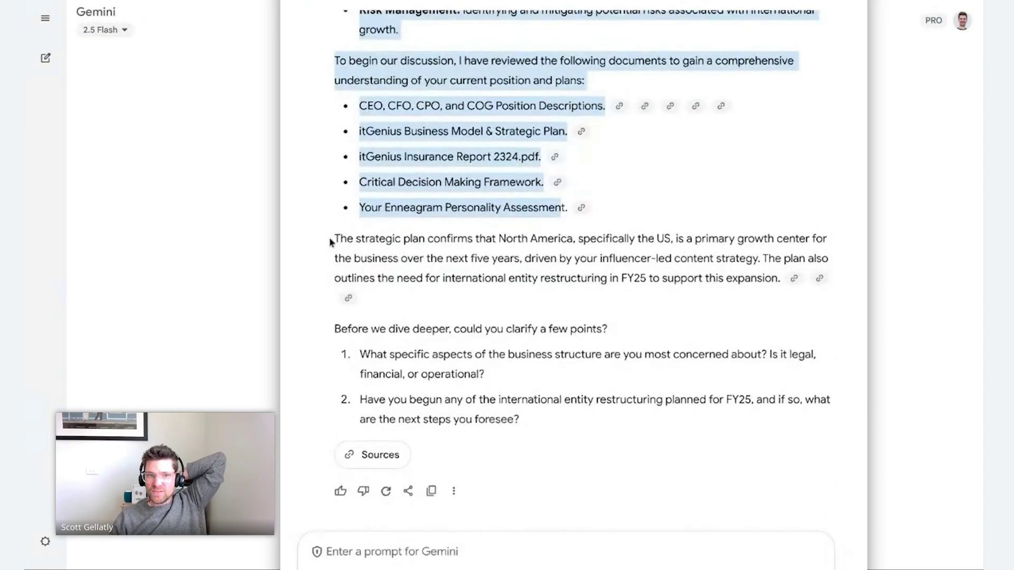
left_click_drag(335, 238, 769, 273)
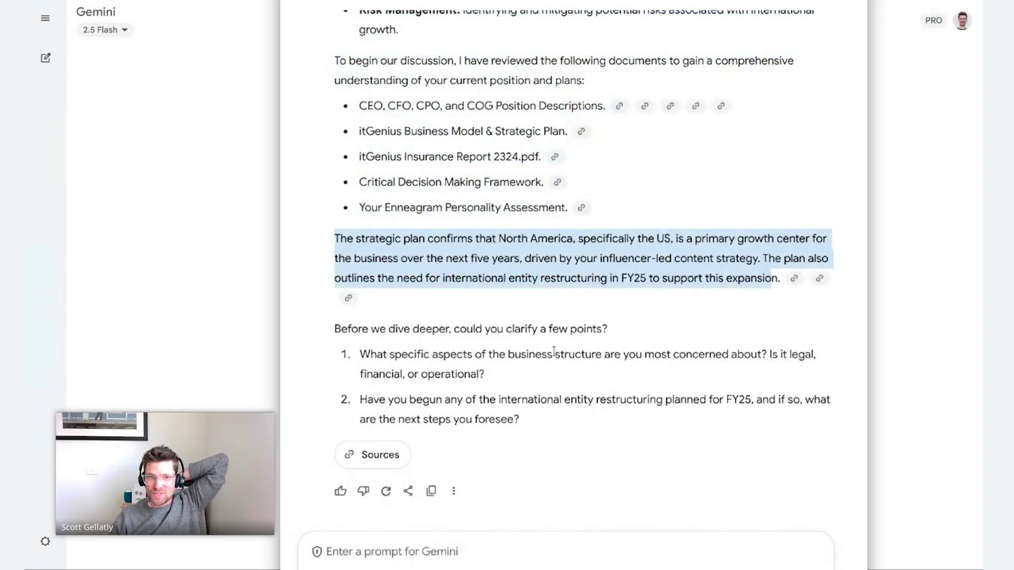
left_click_drag(339, 333, 557, 420)
left_click(583, 361)
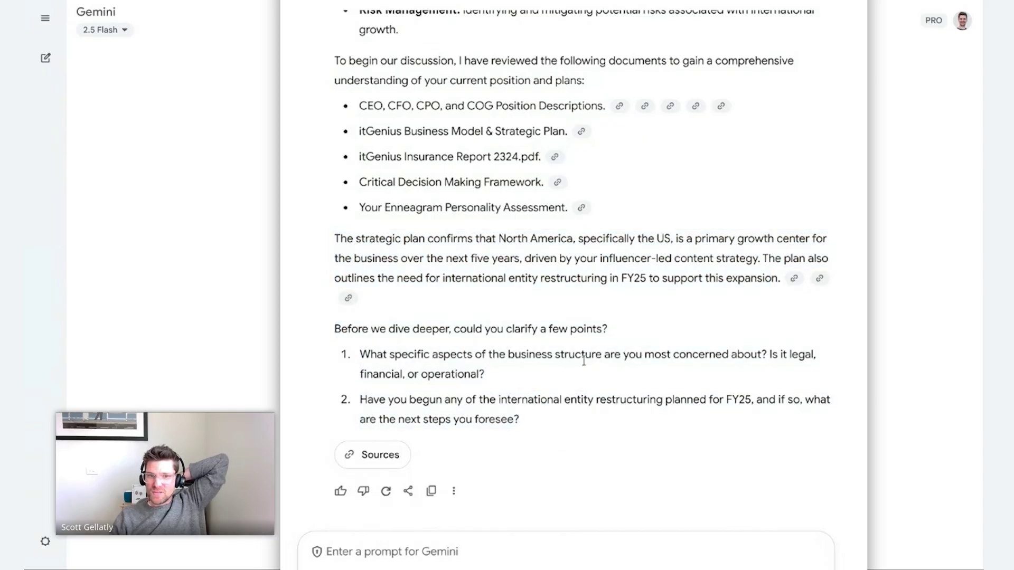
left_click(494, 548)
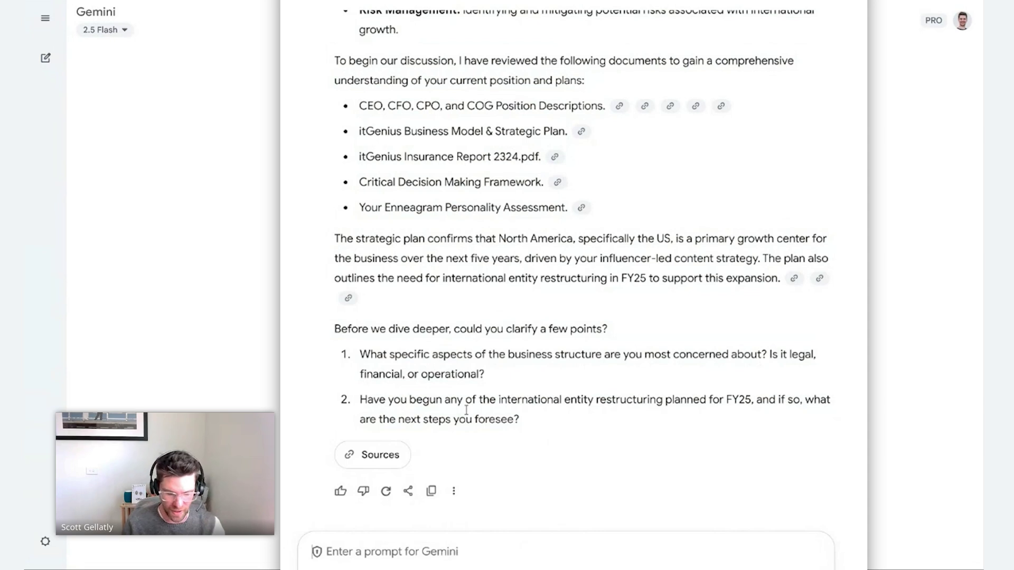
Step: Send 'Im concerned about tax compliance in the jurisdictions I operate in' to Executive Compass
type("Im concerned ")
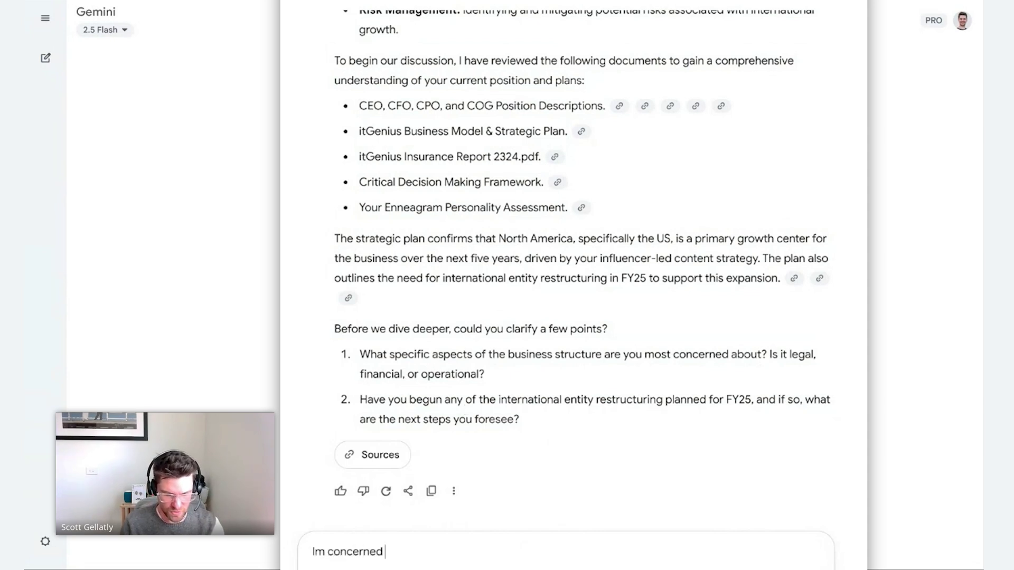
type("about tax comp")
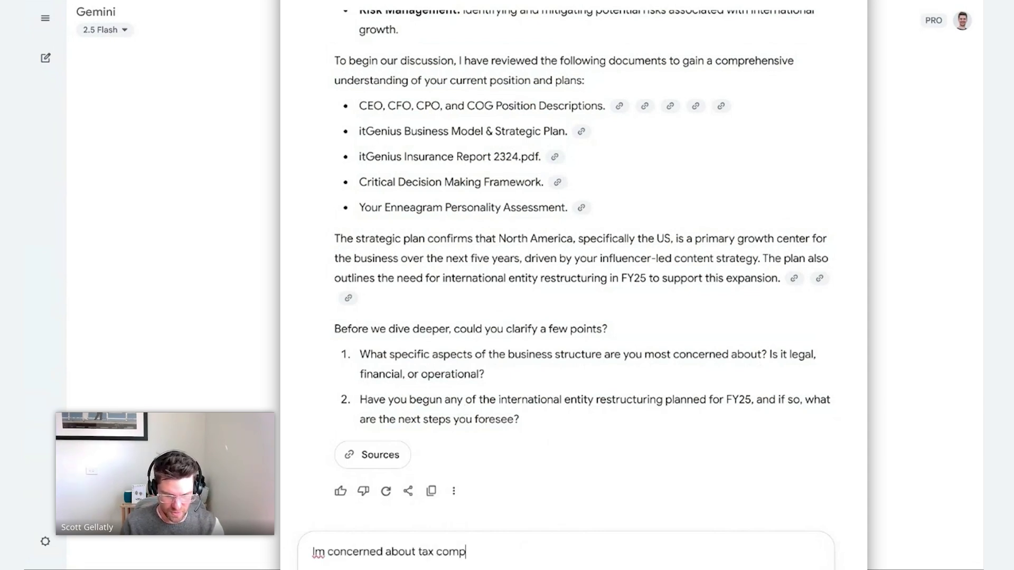
type("liance in the juri")
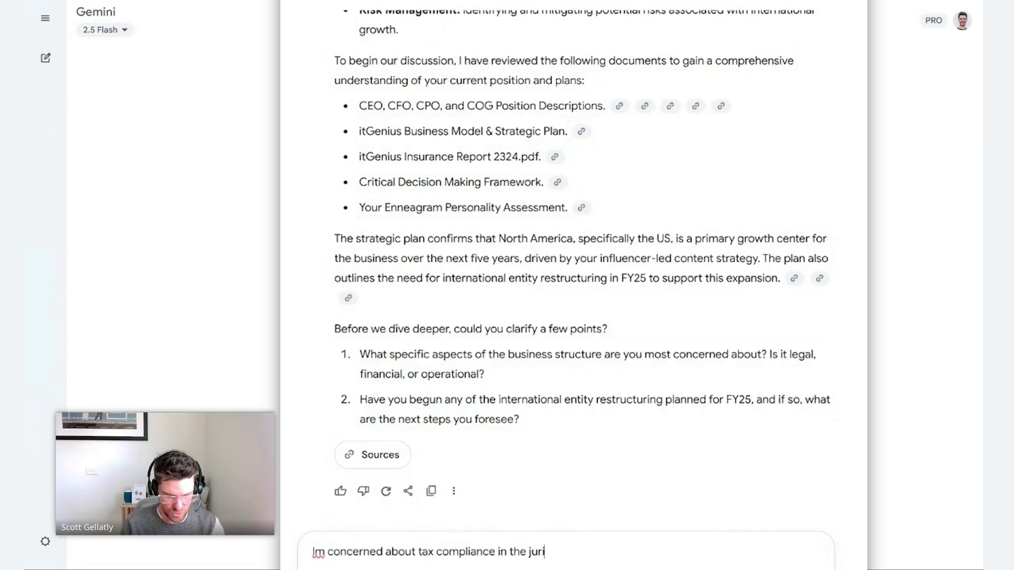
type("sdictions ")
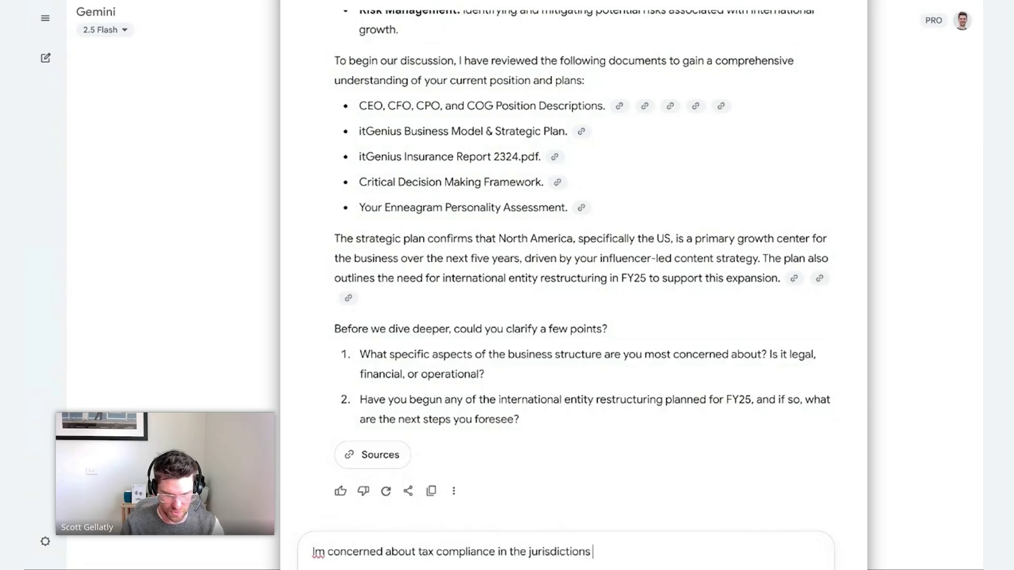
type("I operate in")
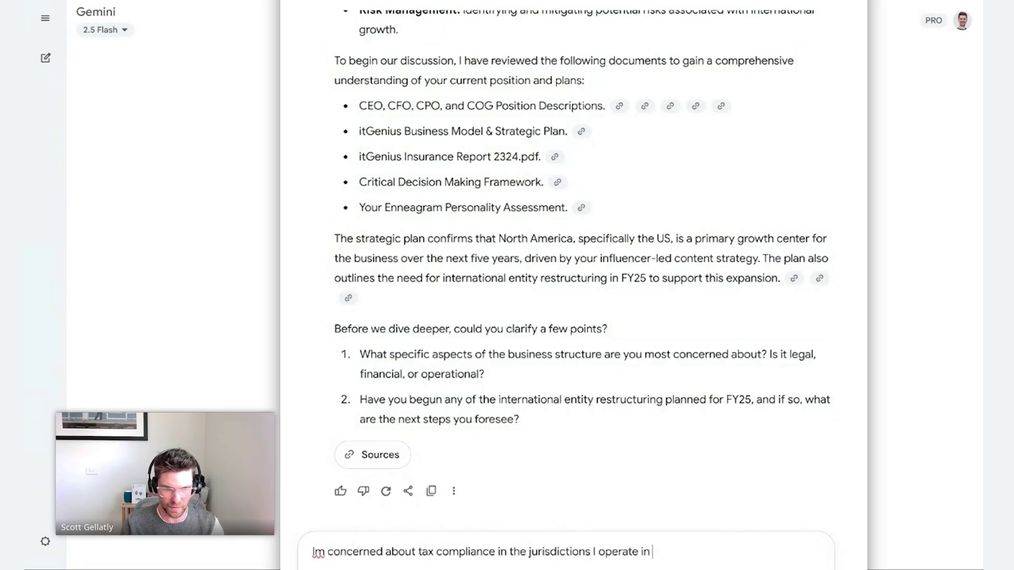
key("Return")
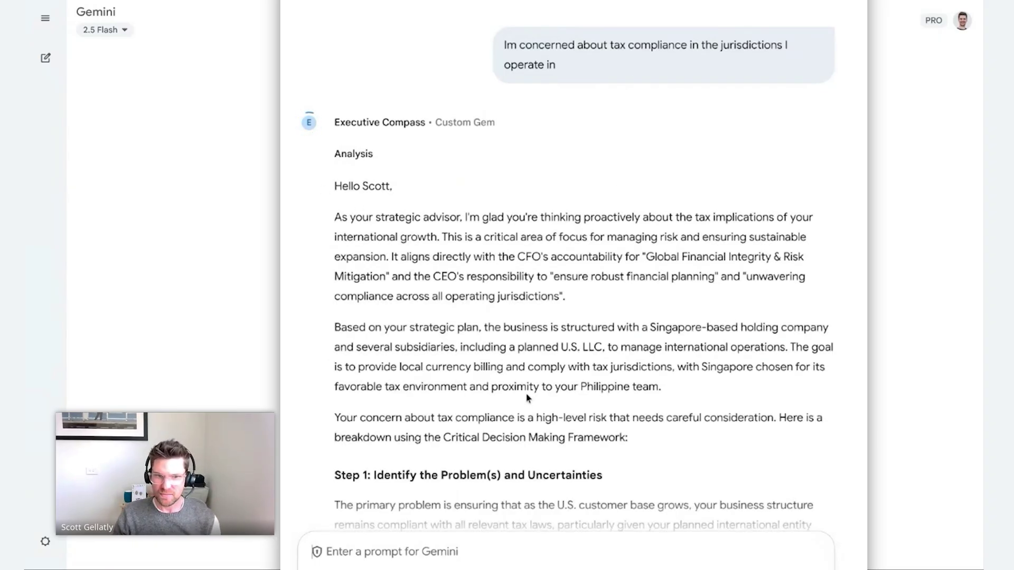
Step: Highlight Step 1's heading, The Problem bullet and the Key Questions to Answer list
scroll(526, 397, "down", 5)
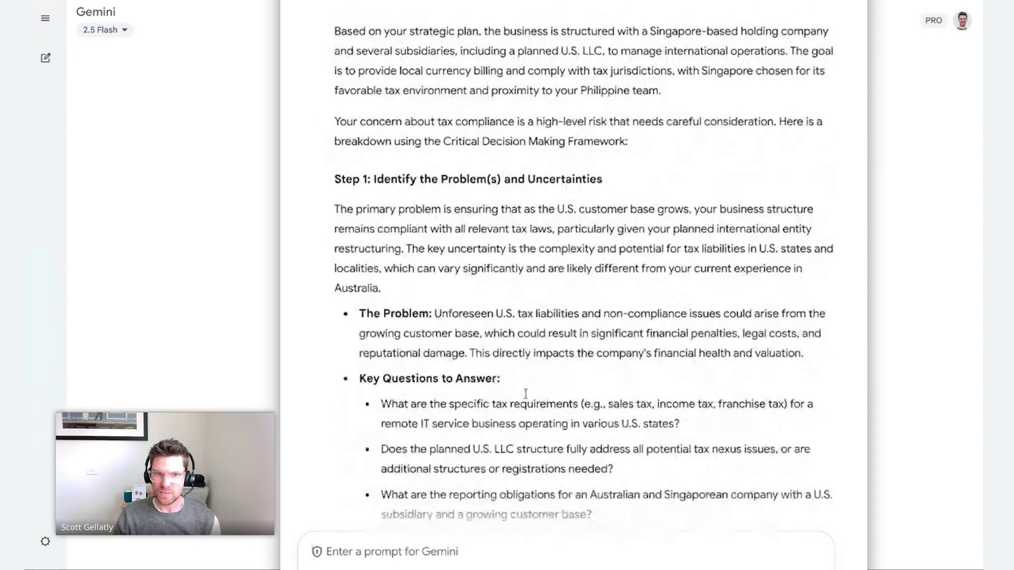
scroll(525, 393, "down", 1)
left_click_drag(338, 105, 611, 107)
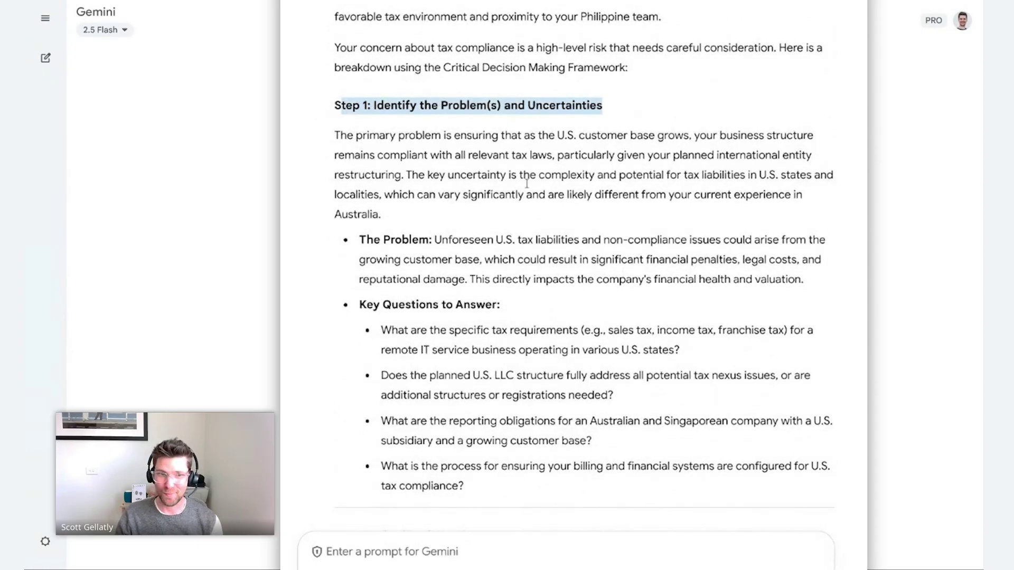
left_click(360, 241)
left_click_drag(361, 241, 806, 280)
left_click_drag(358, 312, 525, 492)
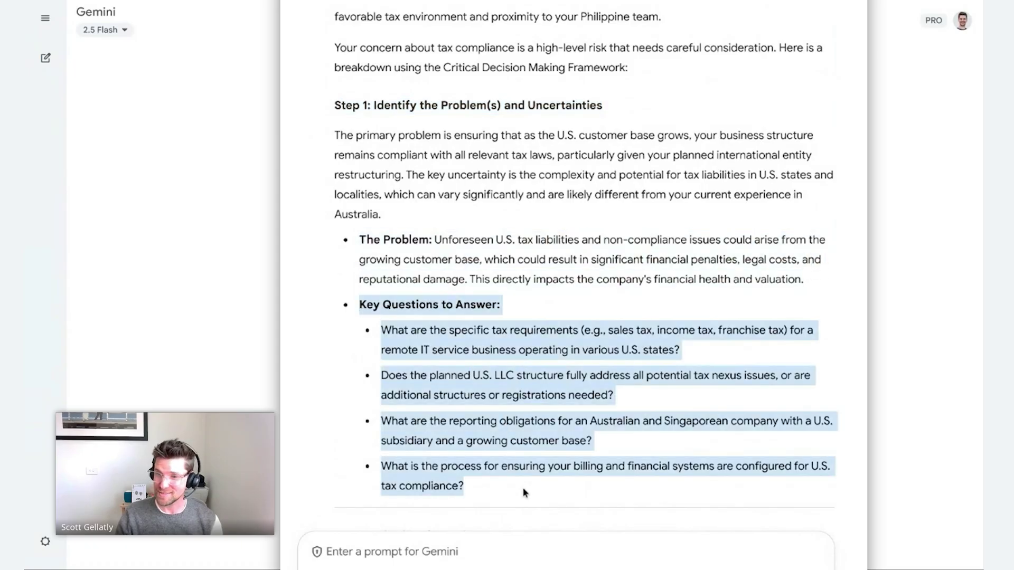
Step: Highlight the Legal and Financial Expertise and Assumptions to Examine sections, scrolling to Step 4
scroll(527, 494, "down", 7)
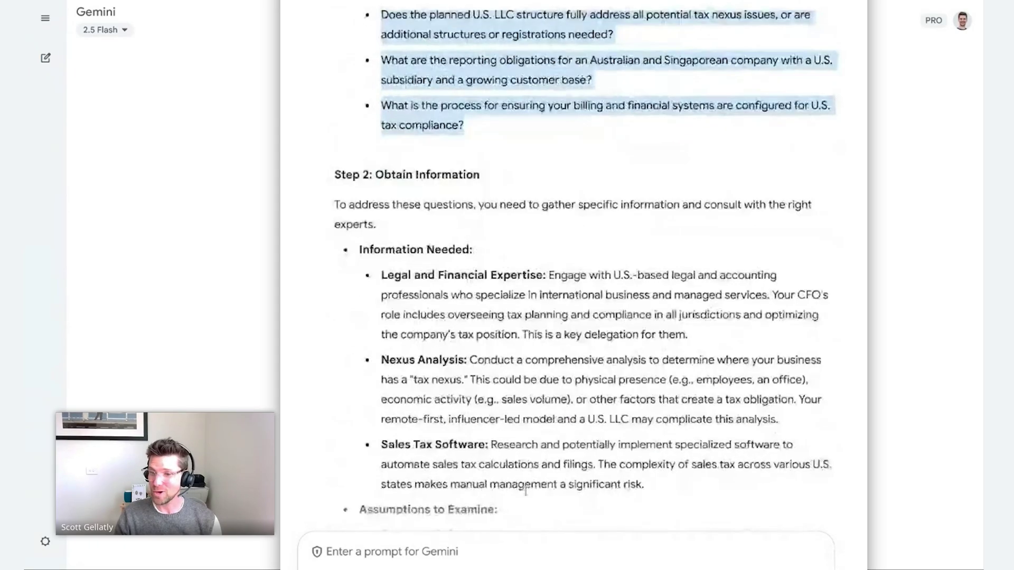
left_click_drag(431, 253, 725, 312)
scroll(539, 350, "down", 5)
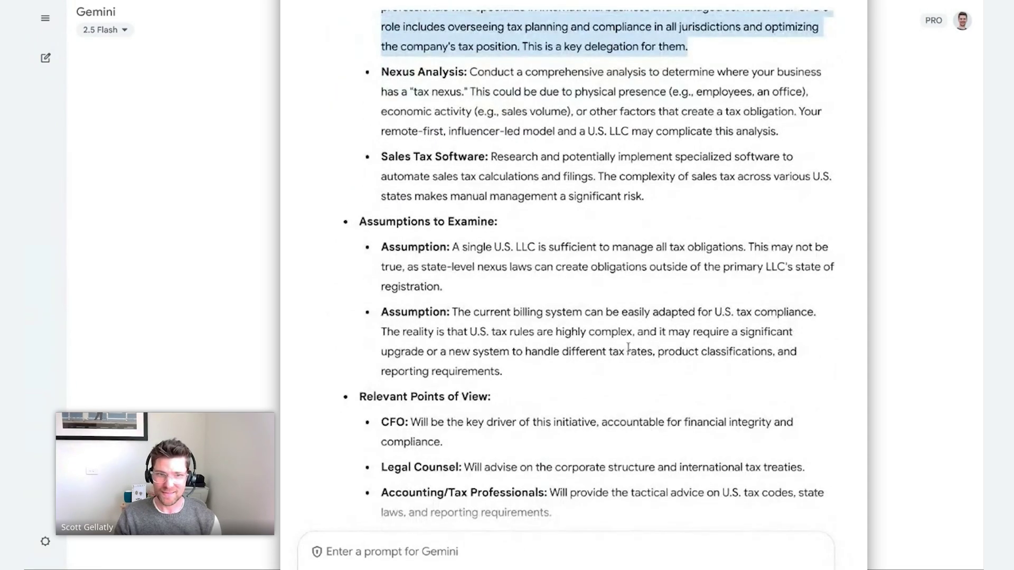
scroll(606, 379, "down", 1)
left_click_drag(507, 310, 348, 156)
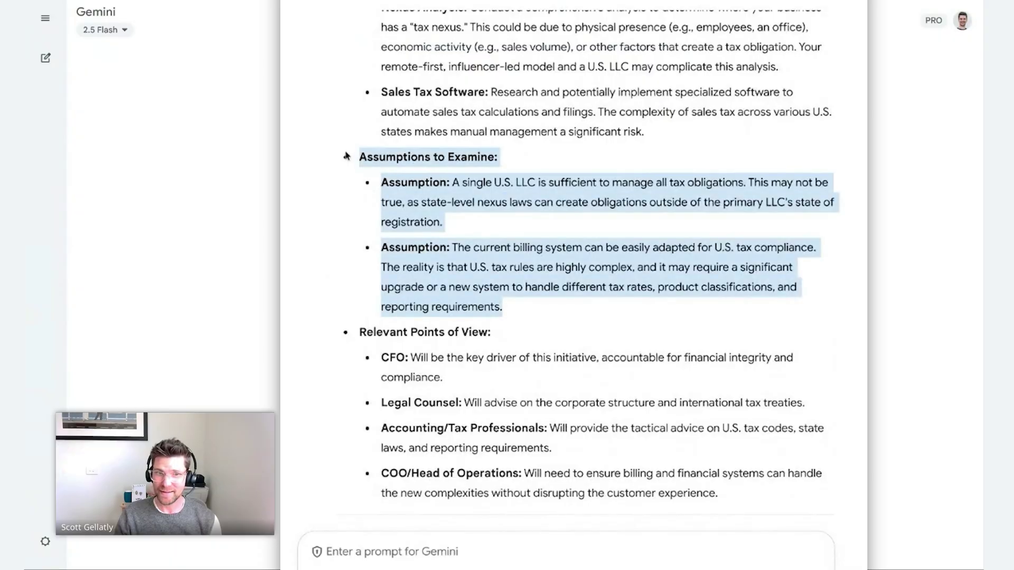
scroll(593, 419, "down", 5)
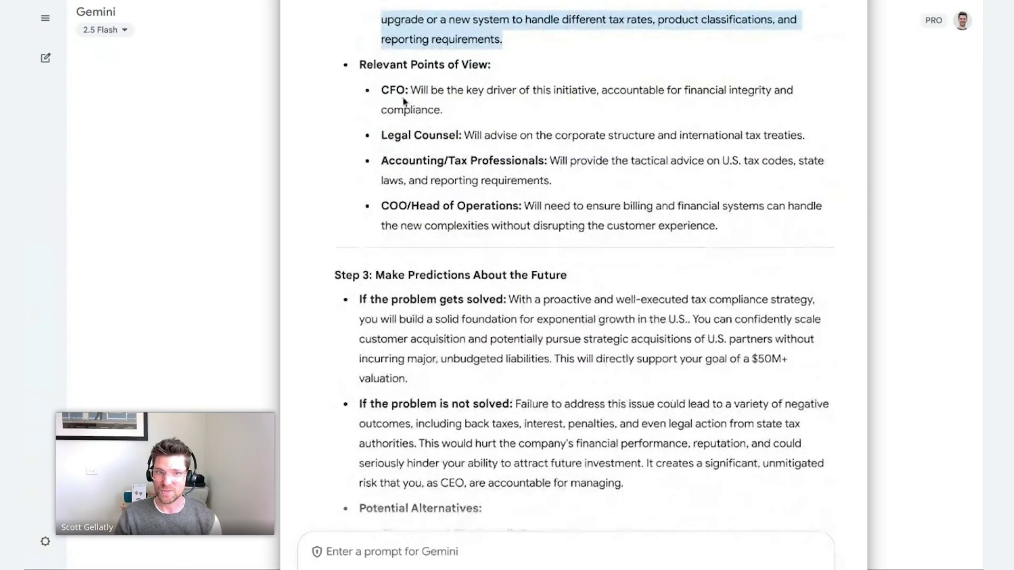
left_click_drag(379, 90, 796, 226)
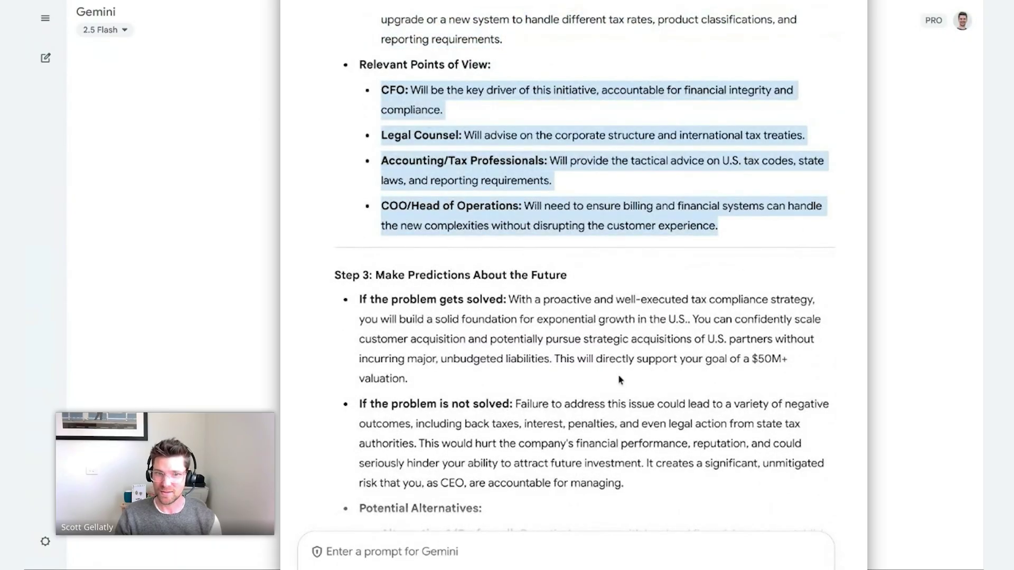
scroll(619, 379, "down", 9)
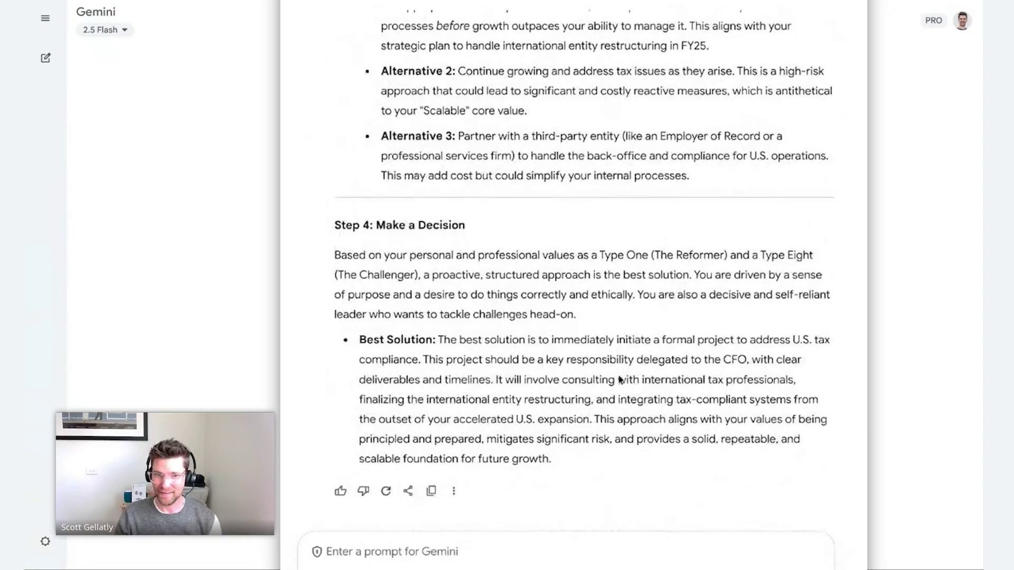